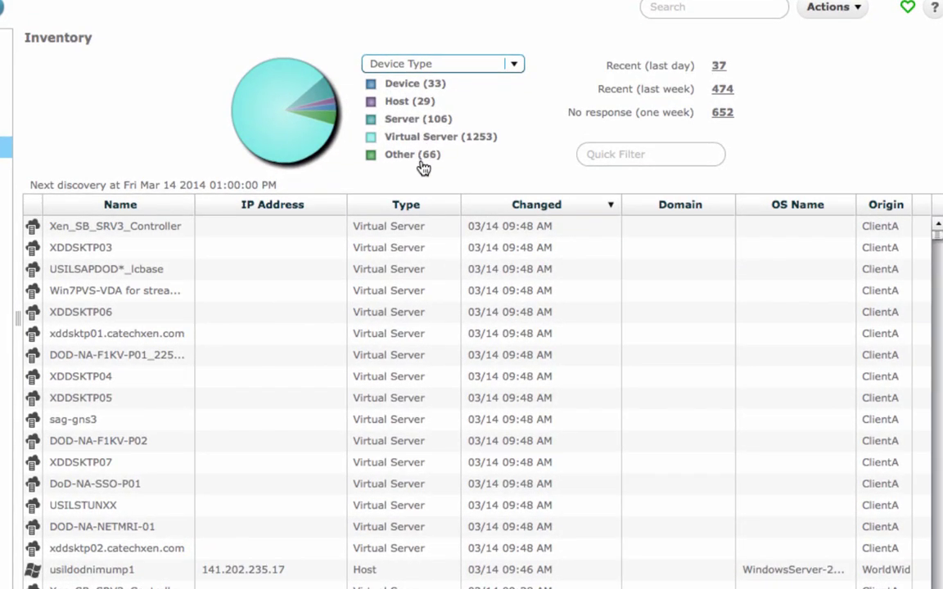
Step: View the 1,487-system inventory by device type, with Virtual Server at 1253
{"action": "mouse_move", "coordinate": [333, 156]}
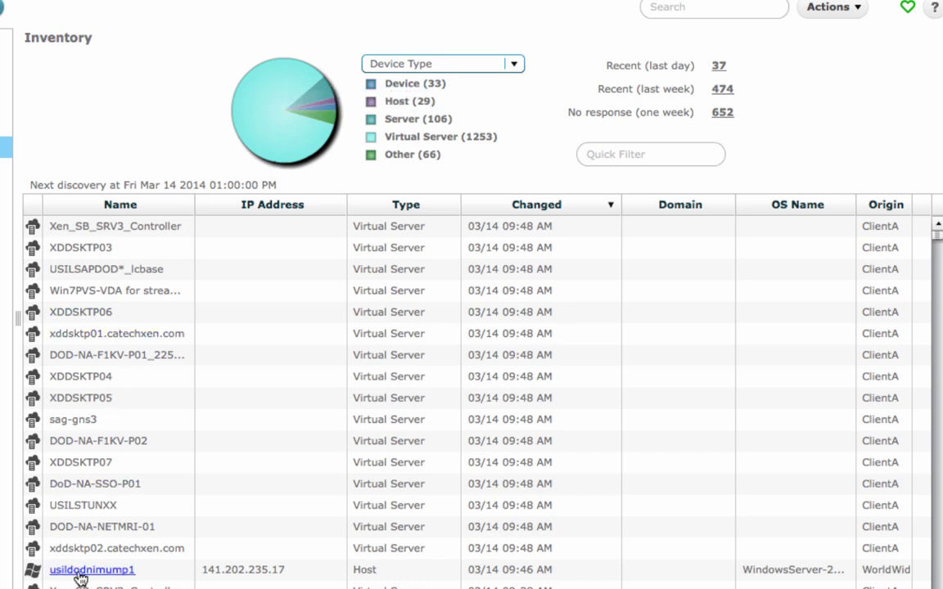
Step: Chart usildodnimump1's System CPU and memory metrics, then go back to its system summary
{"action": "left_click", "coordinate": [33, 571]}
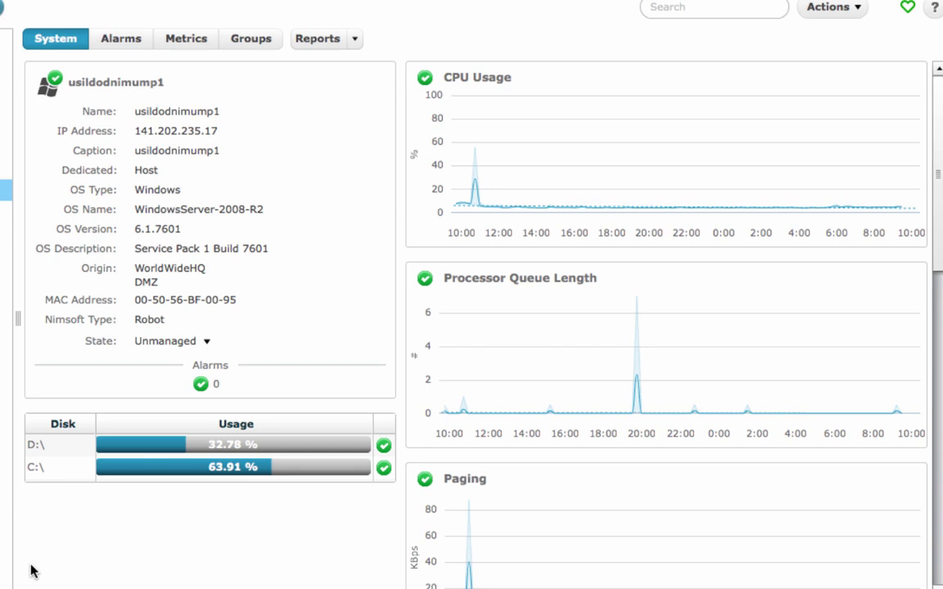
{"action": "left_click", "coordinate": [181, 42]}
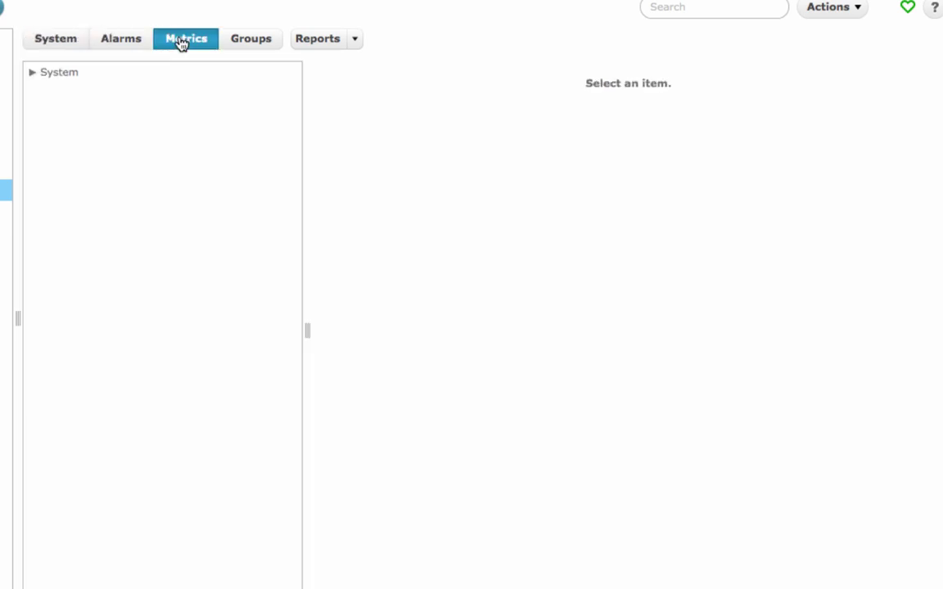
{"action": "left_click", "coordinate": [32, 73]}
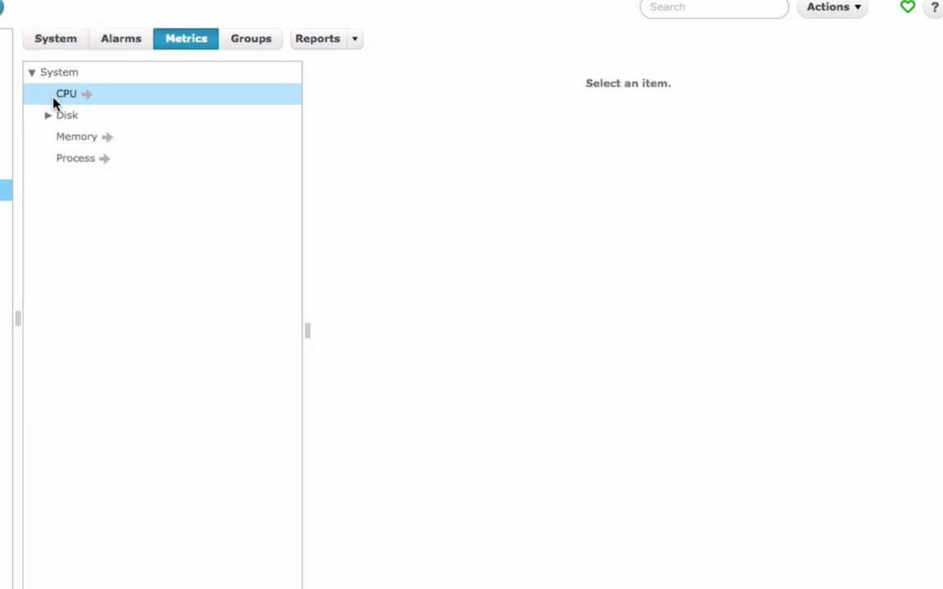
{"action": "left_click", "coordinate": [73, 95]}
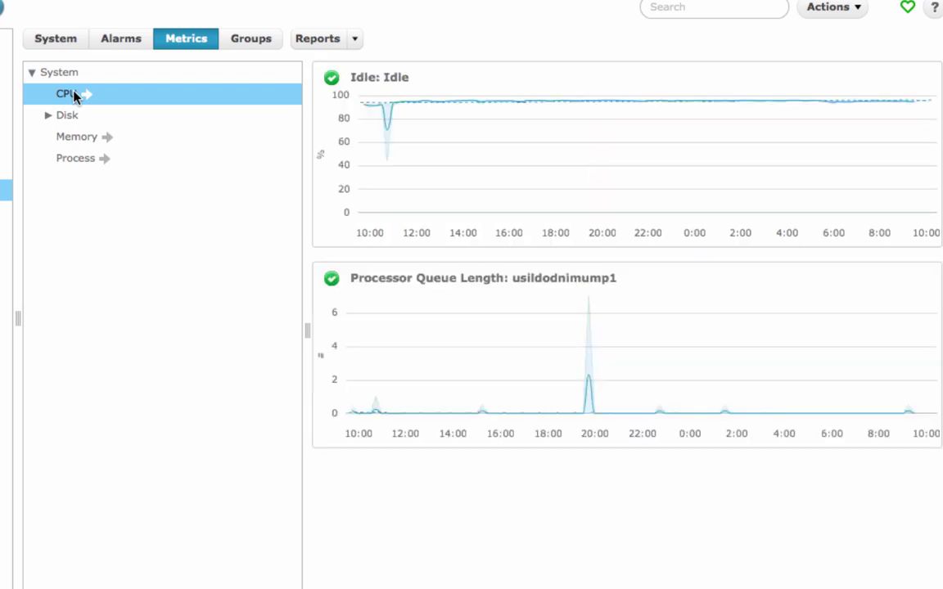
{"action": "left_click", "coordinate": [77, 137]}
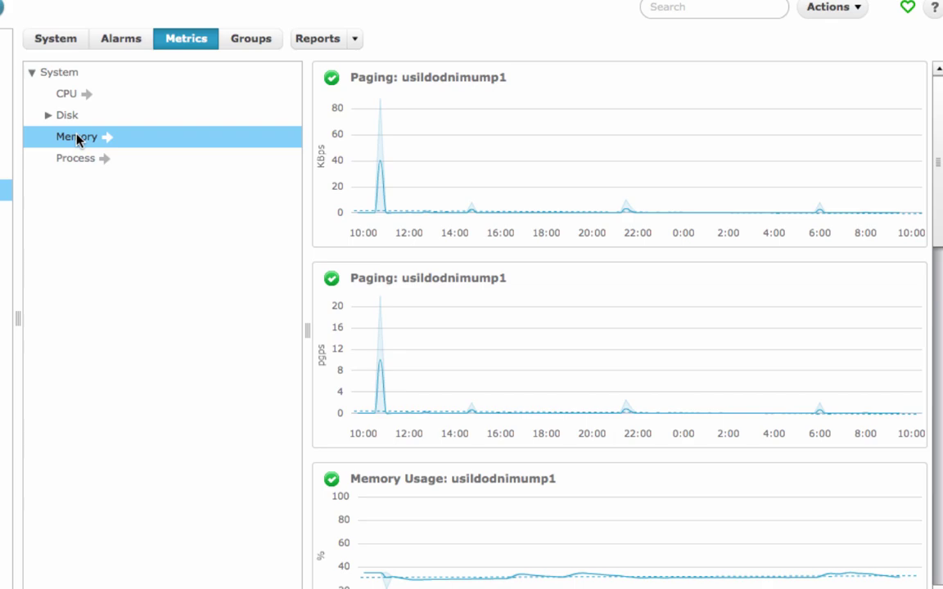
{"action": "left_click", "coordinate": [61, 38]}
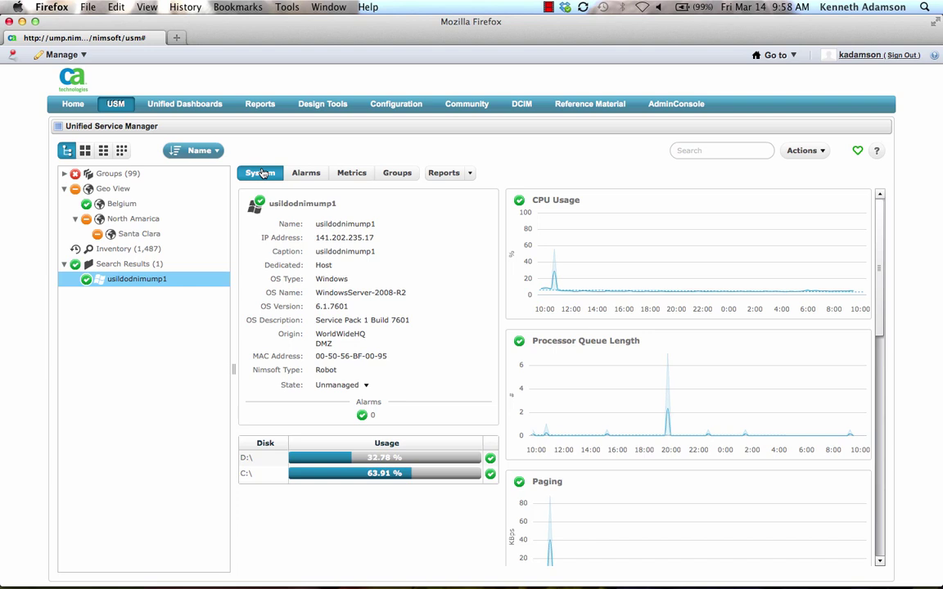
Step: Go from the North America map to Santa Clara's racks, then server dod-na-fxen-p06
{"action": "left_click", "coordinate": [122, 218]}
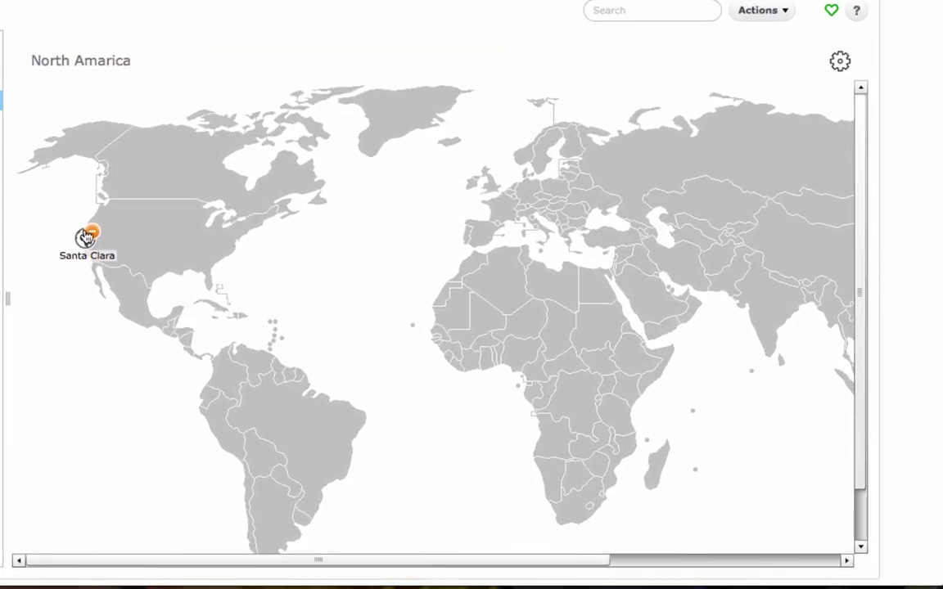
{"action": "left_click", "coordinate": [85, 236]}
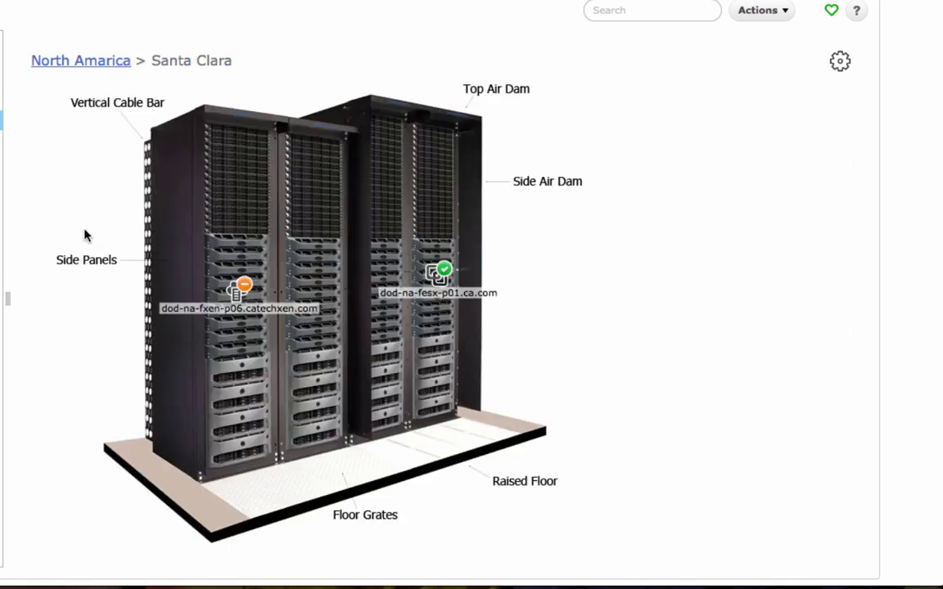
{"action": "left_click", "coordinate": [242, 288]}
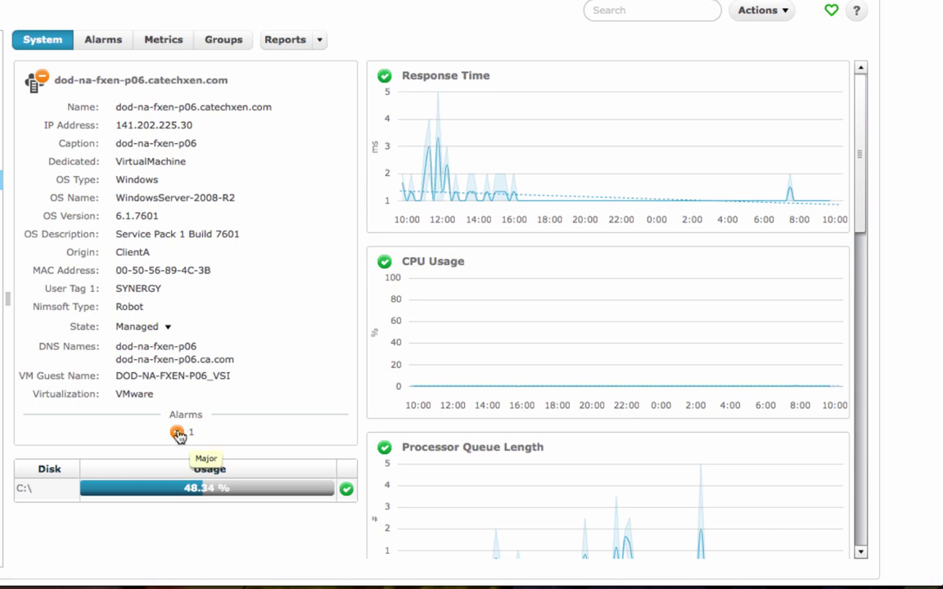
Step: Assign dod-na-fxen-p06's Major stopped Application Experience service alarm to the current user
{"action": "left_click", "coordinate": [177, 434]}
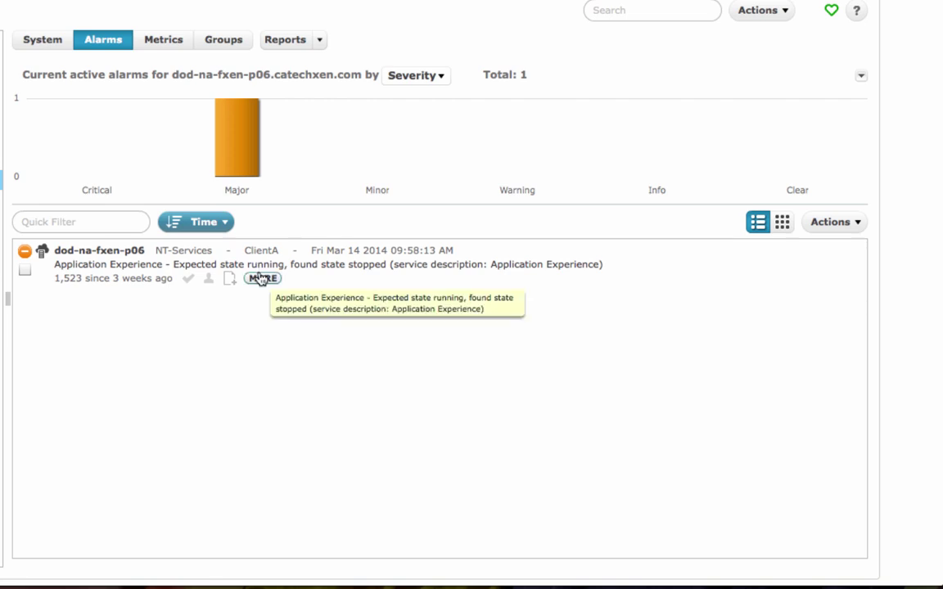
{"action": "left_click", "coordinate": [262, 279]}
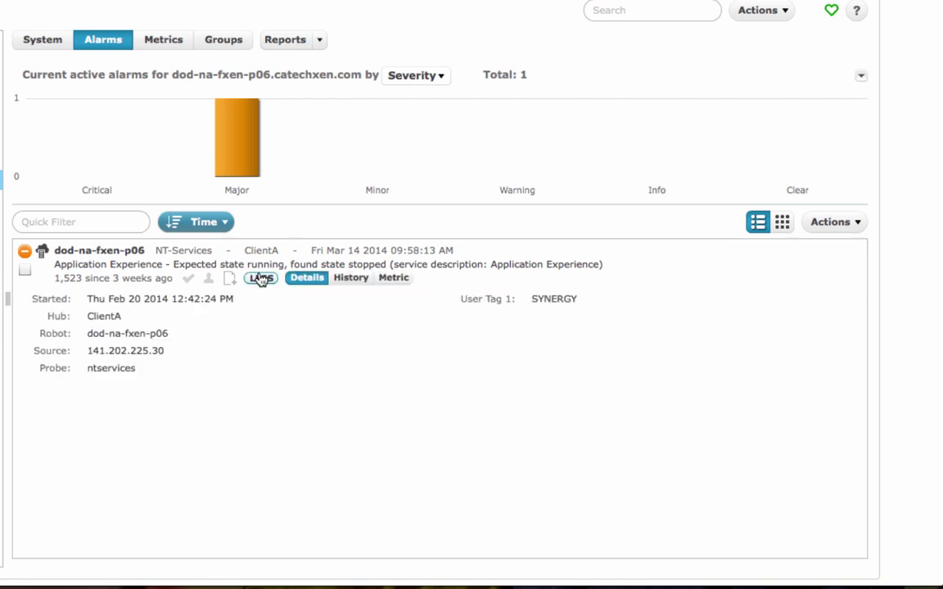
{"action": "left_click", "coordinate": [210, 279]}
{"action": "left_click", "coordinate": [228, 295]}
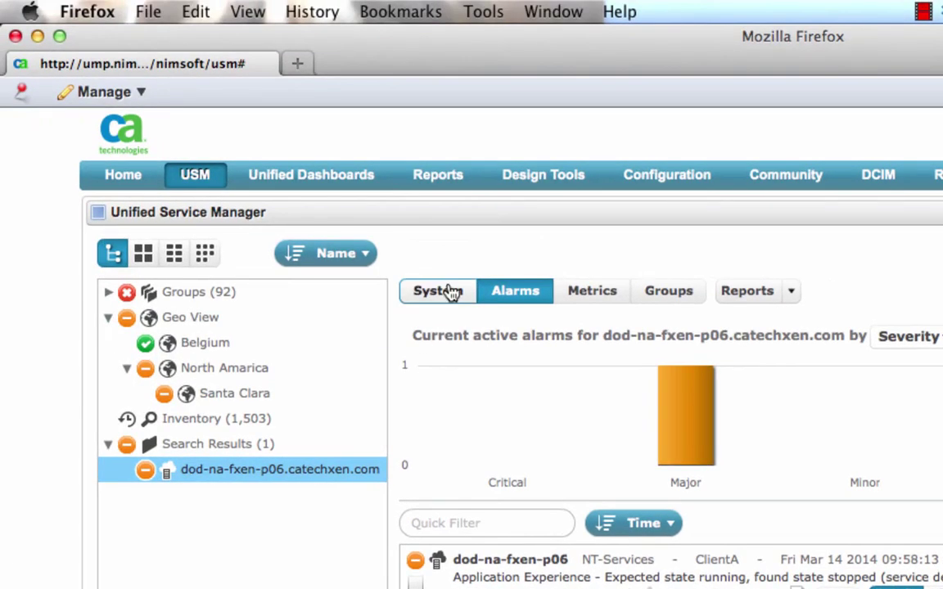
Step: Show the monitored groups as alarm badge tiles
{"action": "left_click", "coordinate": [443, 293]}
{"action": "left_click", "coordinate": [192, 296]}
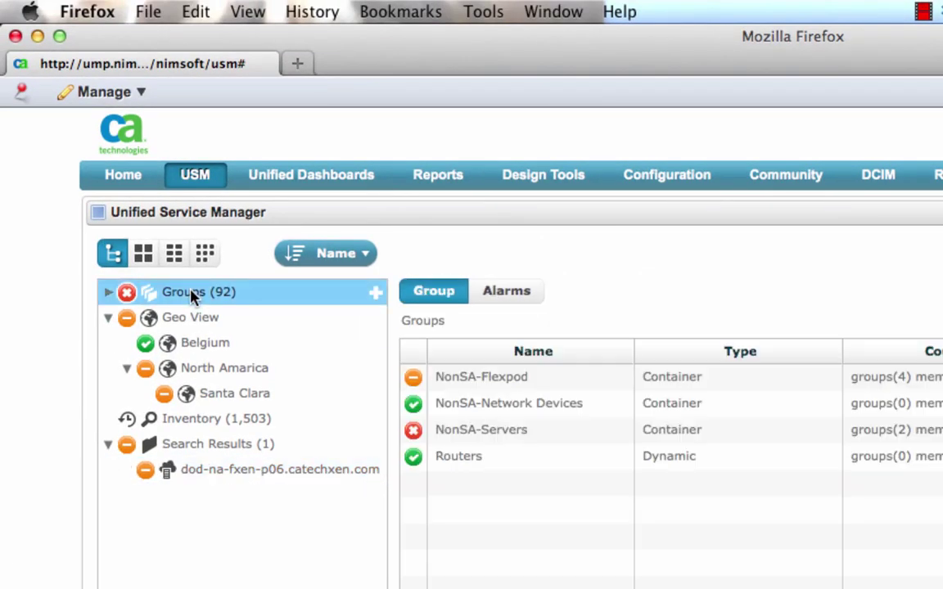
{"action": "left_click", "coordinate": [143, 256]}
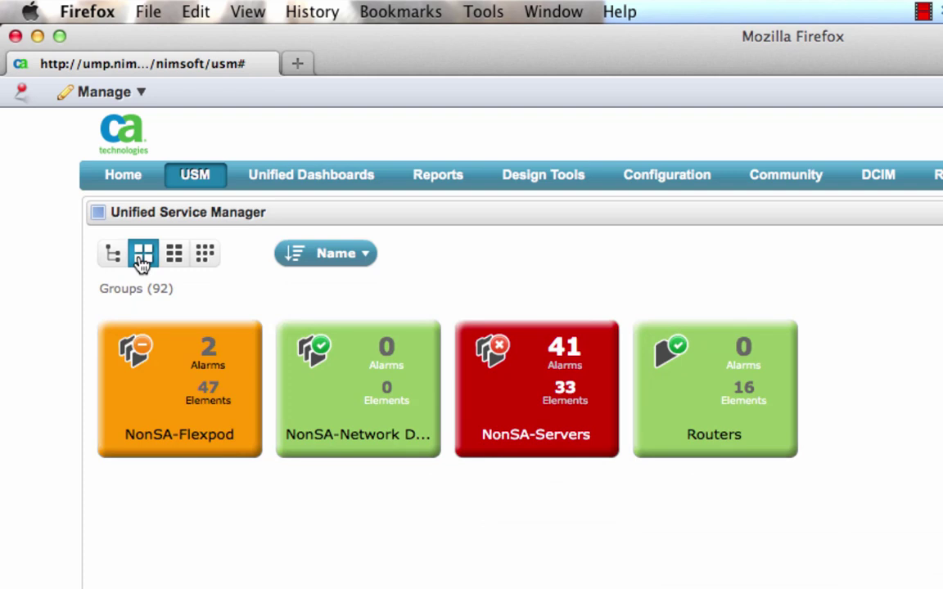
Step: Drill through NonSA-Servers and Windows to the dod-na-fxen-p03.ca.com server summary
{"action": "left_click", "coordinate": [541, 402]}
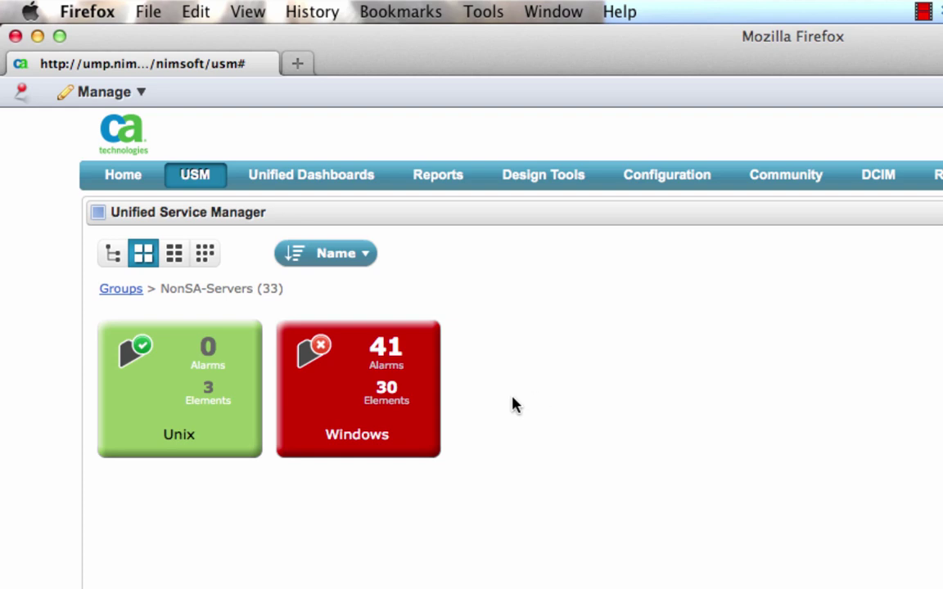
{"action": "left_click", "coordinate": [376, 387]}
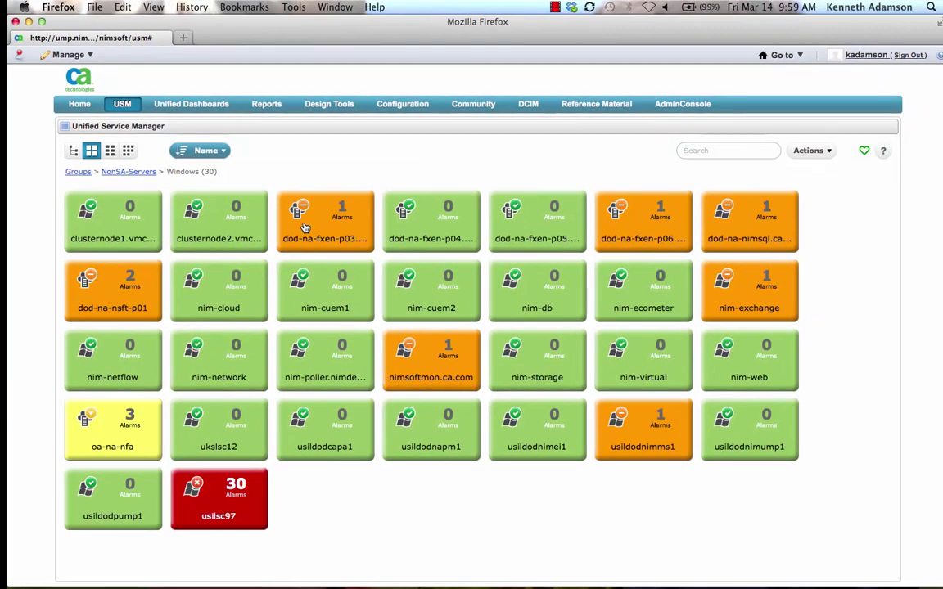
{"action": "left_click", "coordinate": [484, 368]}
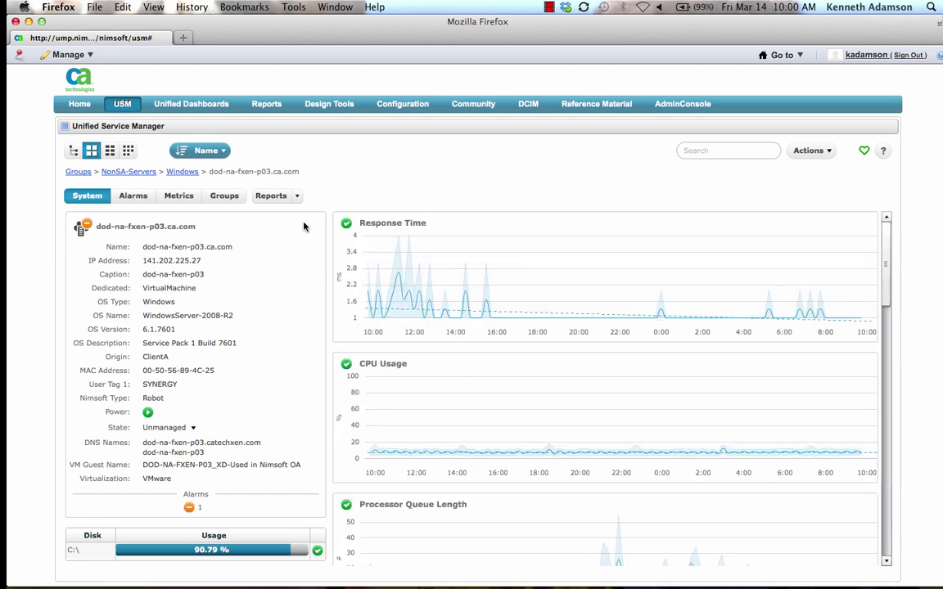
Step: Go back to the Windows group's 30 server badges and load the VMware unified dashboard
{"action": "left_click", "coordinate": [182, 172]}
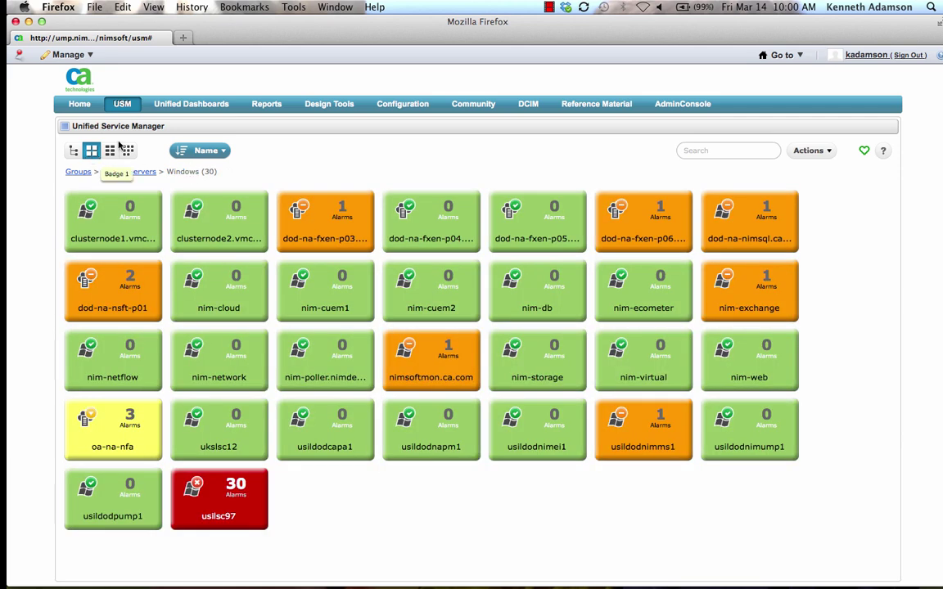
{"action": "mouse_move", "coordinate": [191, 104]}
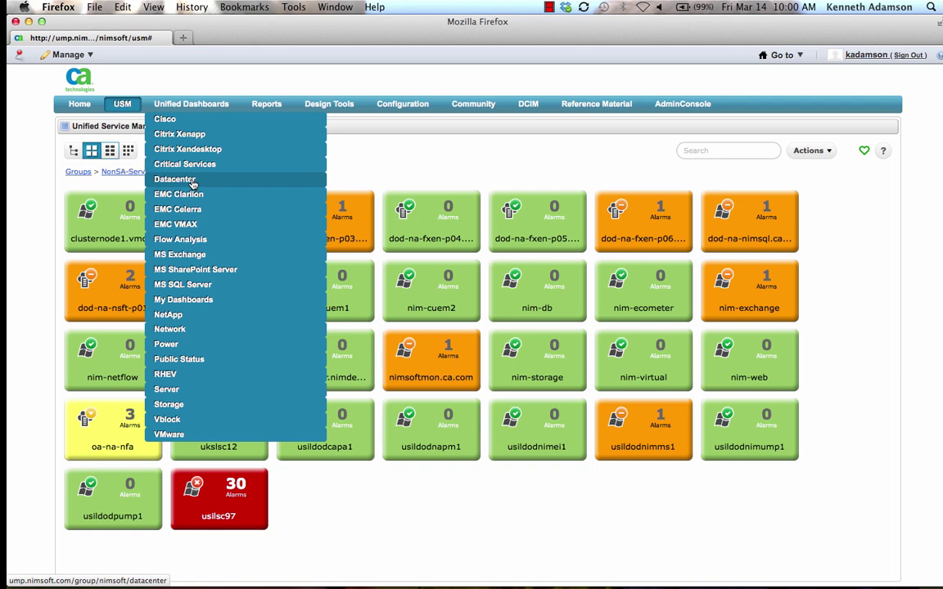
{"action": "left_click", "coordinate": [169, 436]}
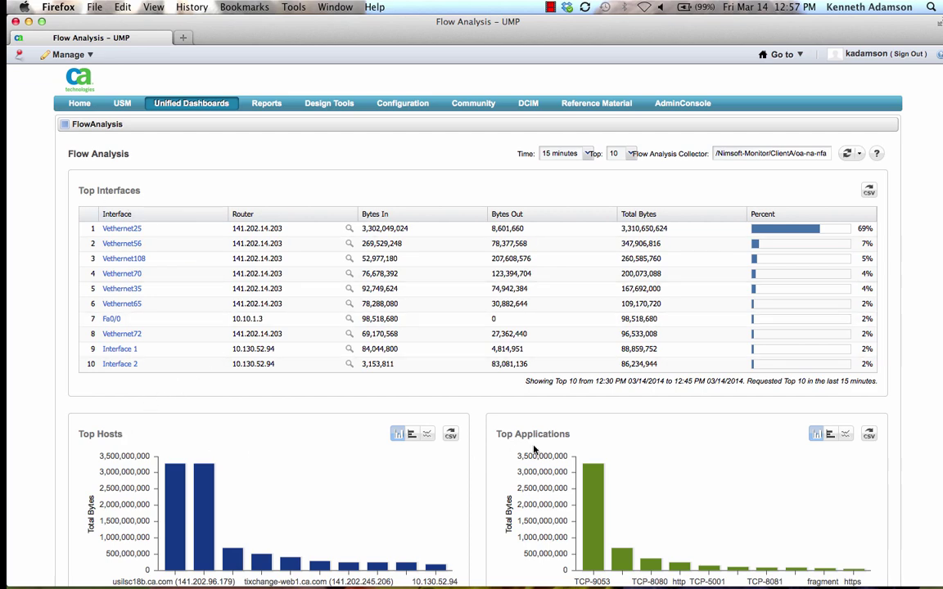
Step: Open the flow analysis details for the TCP-9053 application under Top Applications
{"action": "scroll", "coordinate": [534, 448], "scroll_direction": "down", "scroll_amount": 5}
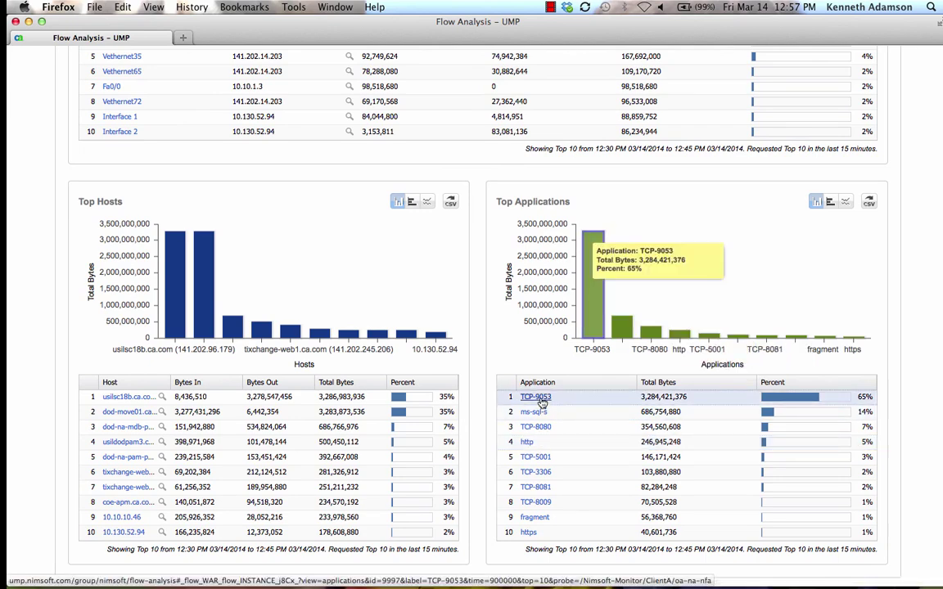
{"action": "left_click", "coordinate": [539, 400]}
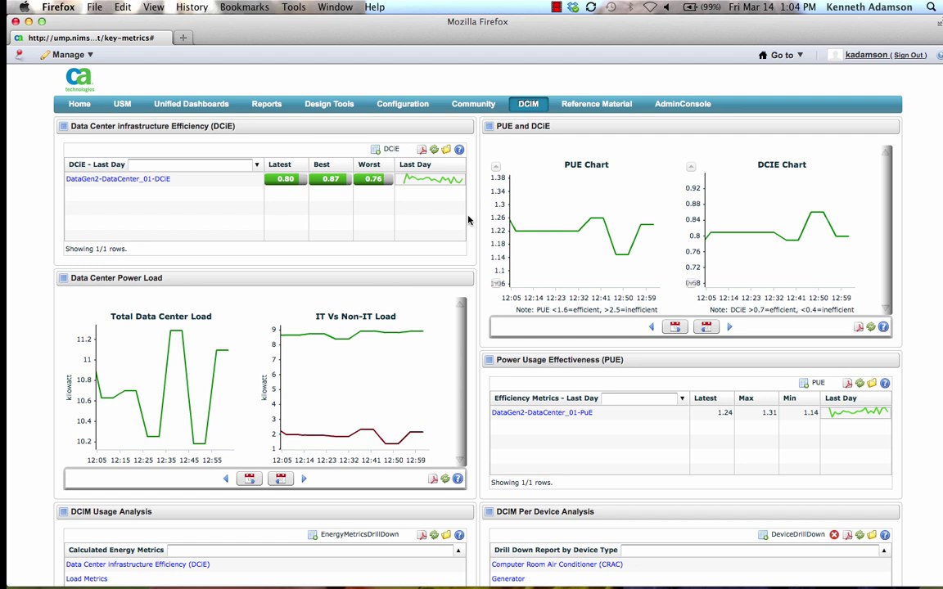
Step: Inspect readings on the per-device power load charts
{"action": "mouse_move", "coordinate": [147, 299]}
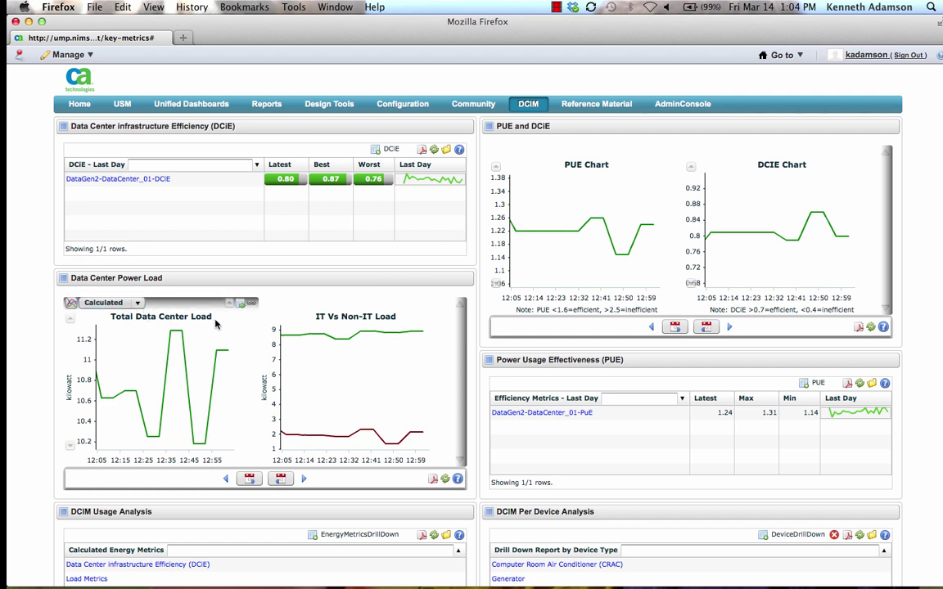
{"action": "mouse_move", "coordinate": [340, 317]}
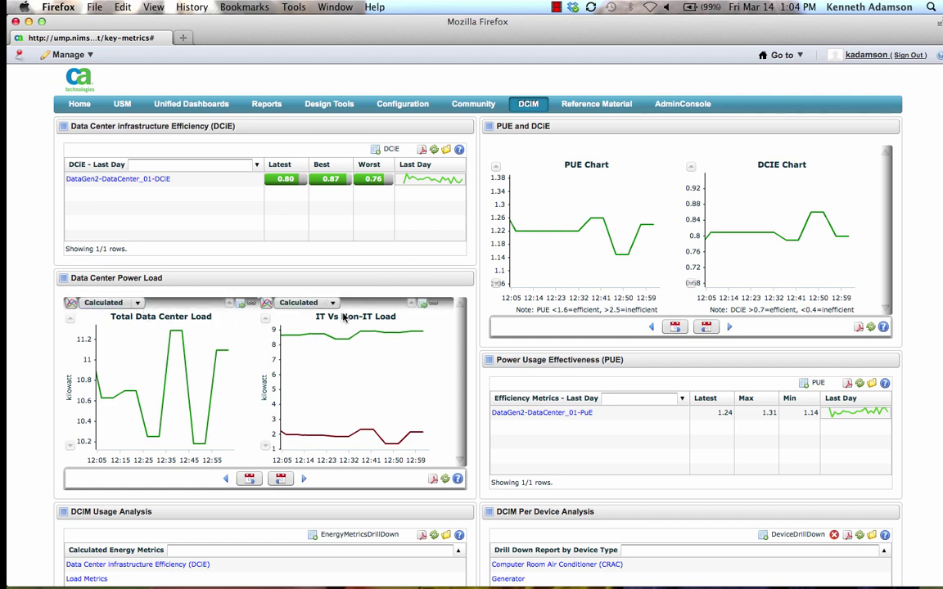
{"action": "mouse_move", "coordinate": [360, 334]}
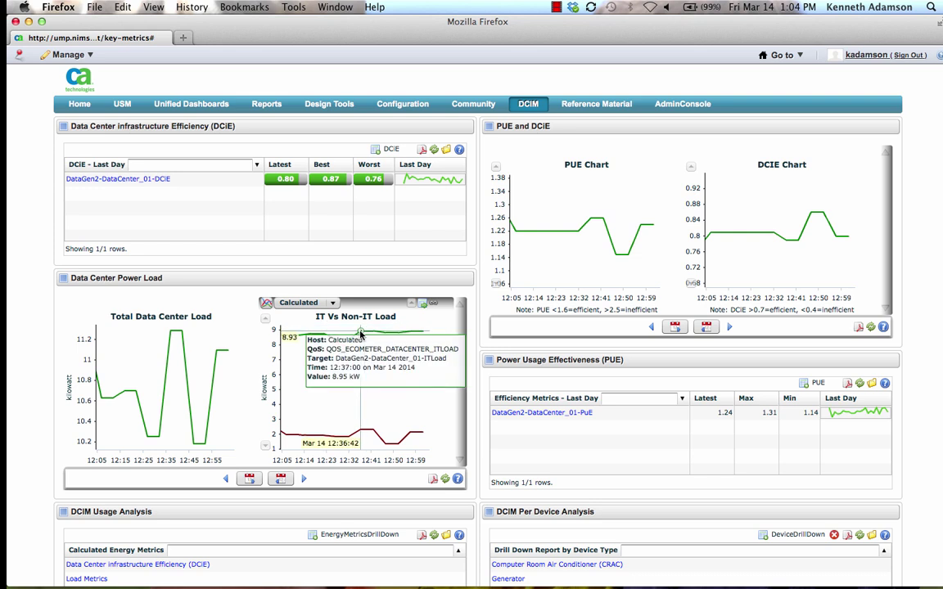
{"action": "mouse_move", "coordinate": [361, 432]}
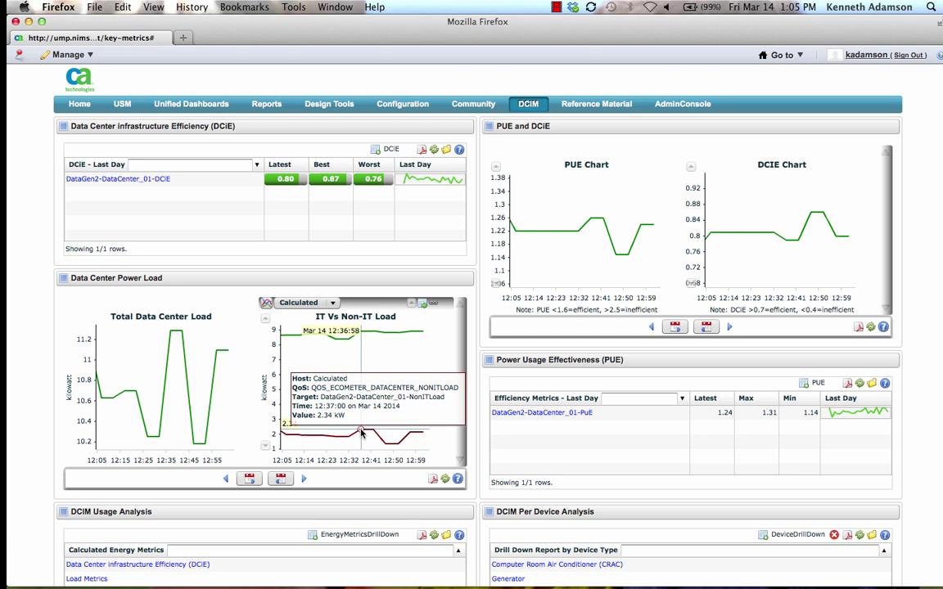
Step: Drill into each diesel generator's consumption, then their last-day oil pressure readings
{"action": "scroll", "coordinate": [865, 505], "scroll_direction": "down", "scroll_amount": 5}
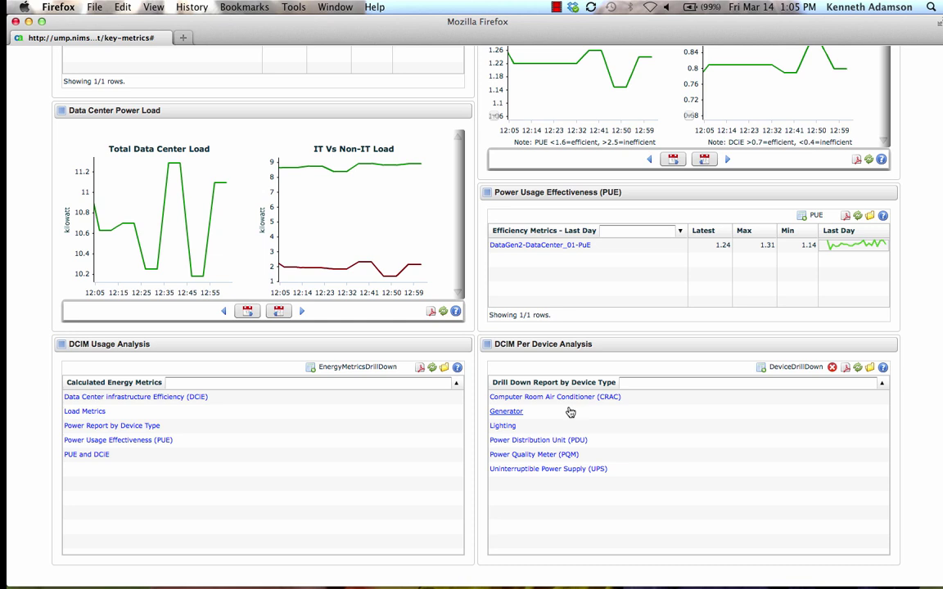
{"action": "left_click", "coordinate": [511, 418]}
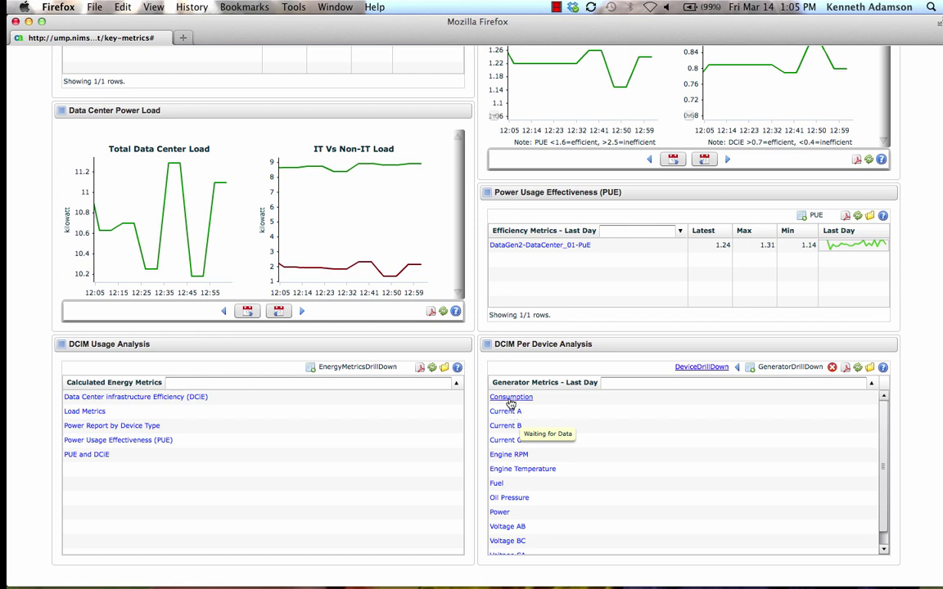
{"action": "left_click", "coordinate": [511, 397]}
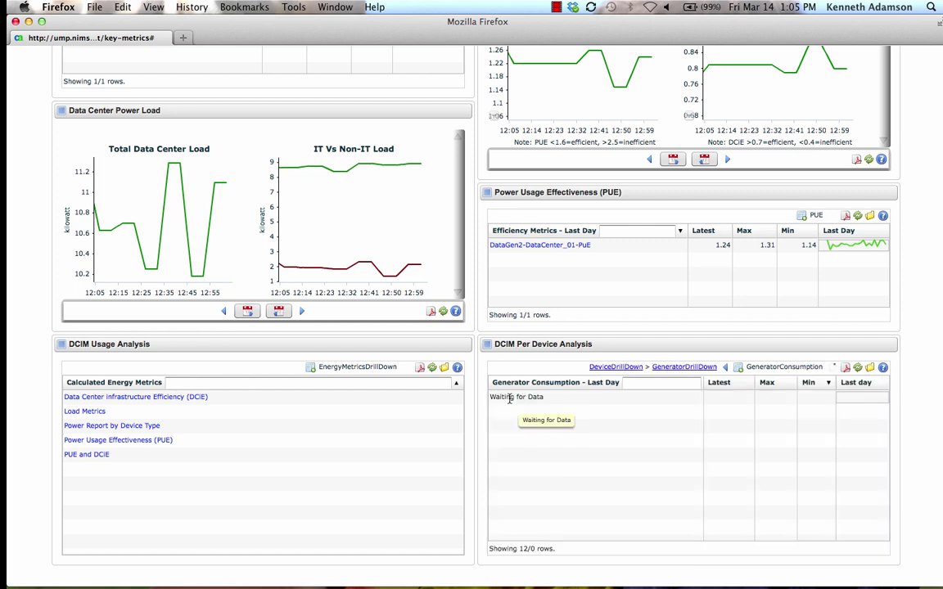
{"action": "left_click", "coordinate": [688, 368]}
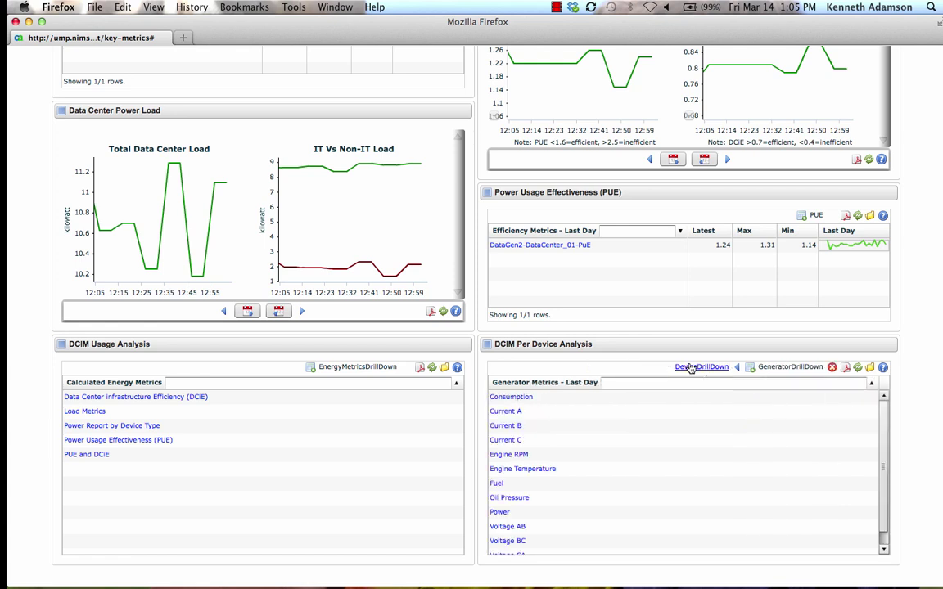
{"action": "left_click", "coordinate": [515, 499]}
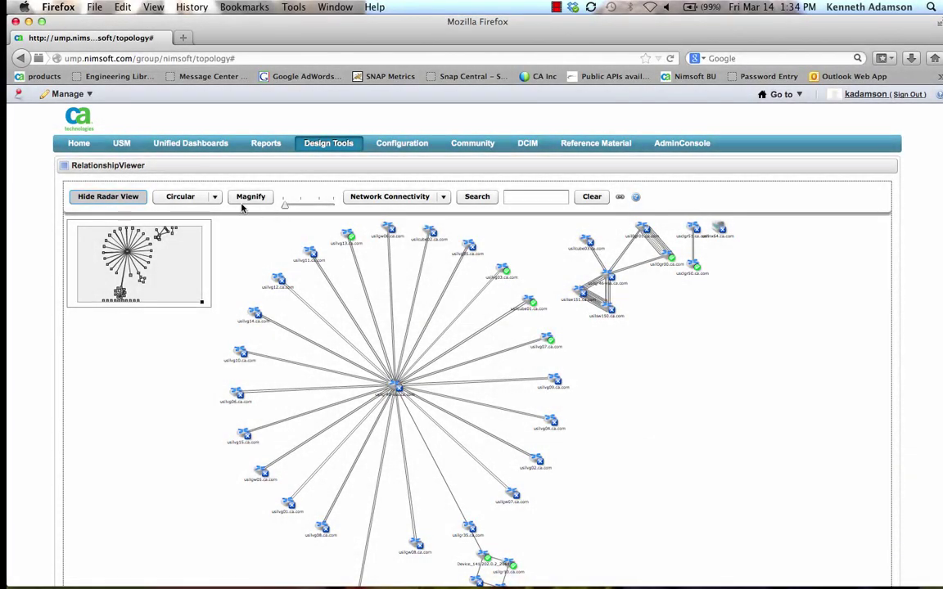
Step: Rearrange the topology into an organic layout and zoom in around usilgr40-vss
{"action": "left_click", "coordinate": [214, 204]}
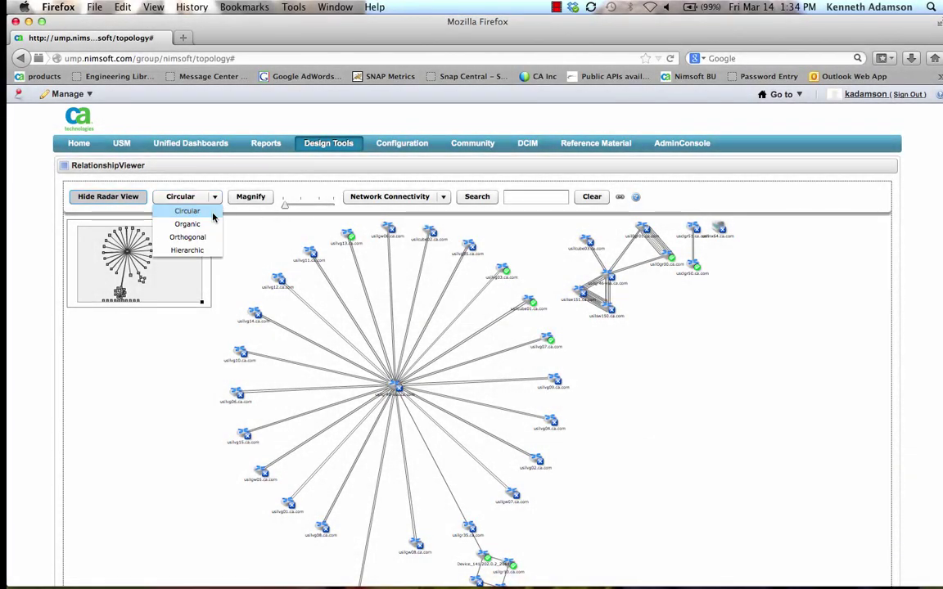
{"action": "left_click", "coordinate": [210, 219]}
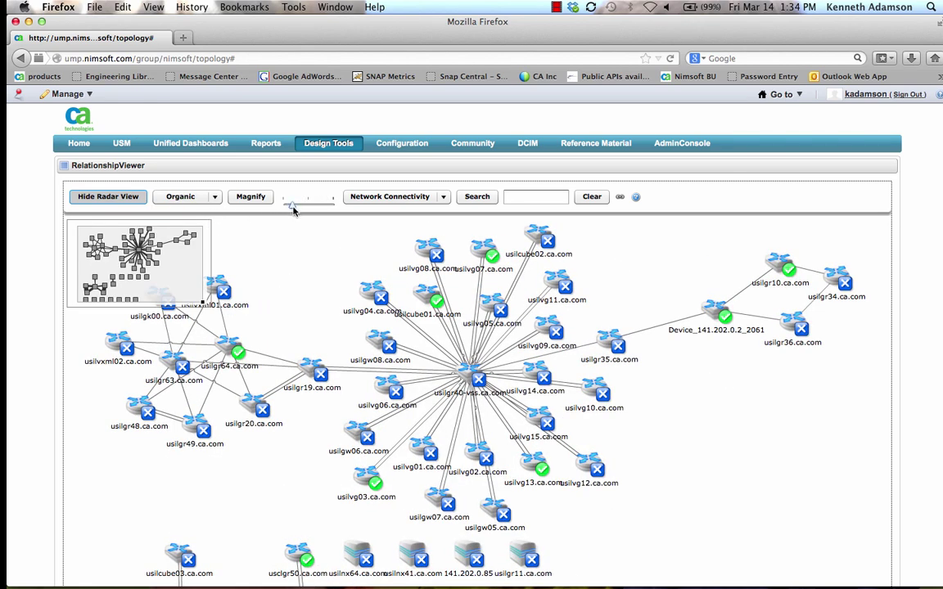
{"action": "left_click_drag", "start_coordinate": [294, 210], "coordinate": [309, 212]}
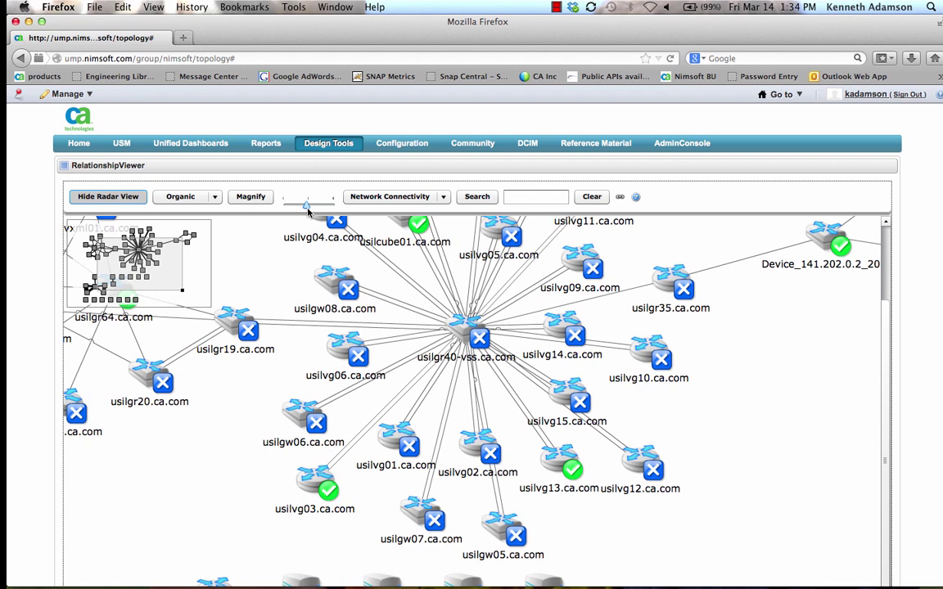
Step: Expand usilgr40-vss's node properties and show the usilgw08 link's connection details
{"action": "mouse_move", "coordinate": [451, 329]}
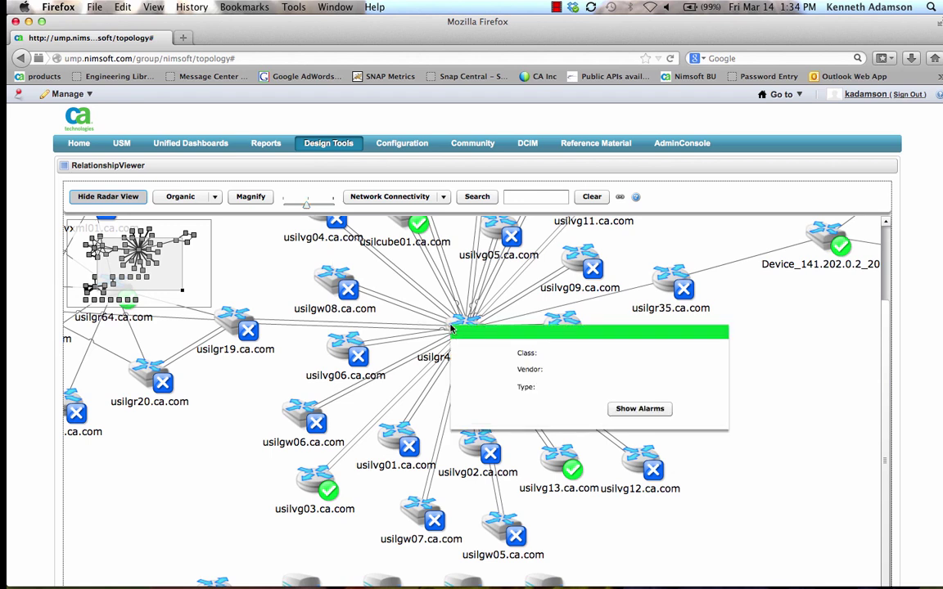
{"action": "left_click", "coordinate": [589, 424]}
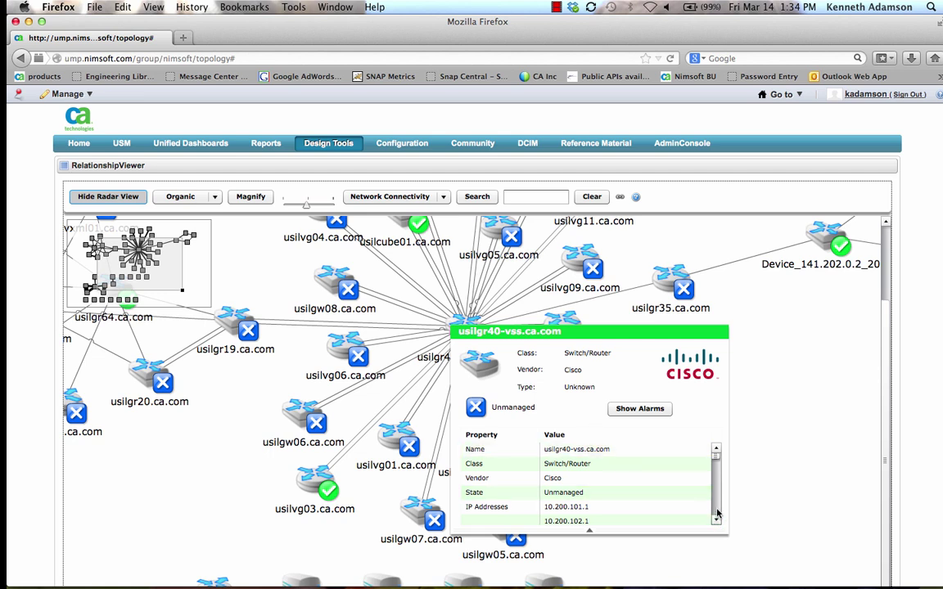
{"action": "scroll", "coordinate": [717, 491], "scroll_direction": "down", "scroll_amount": 5}
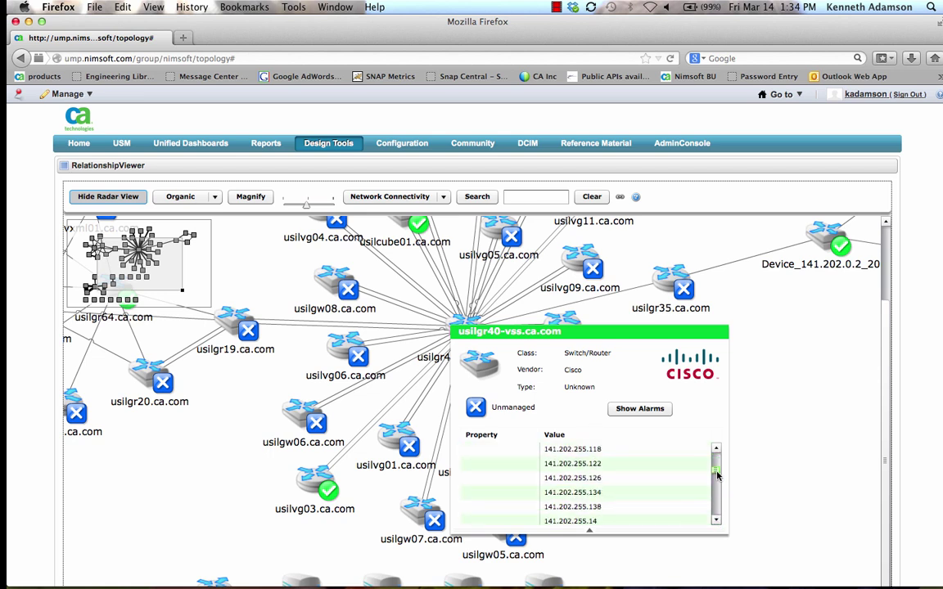
{"action": "left_click_drag", "start_coordinate": [716, 475], "coordinate": [717, 451]}
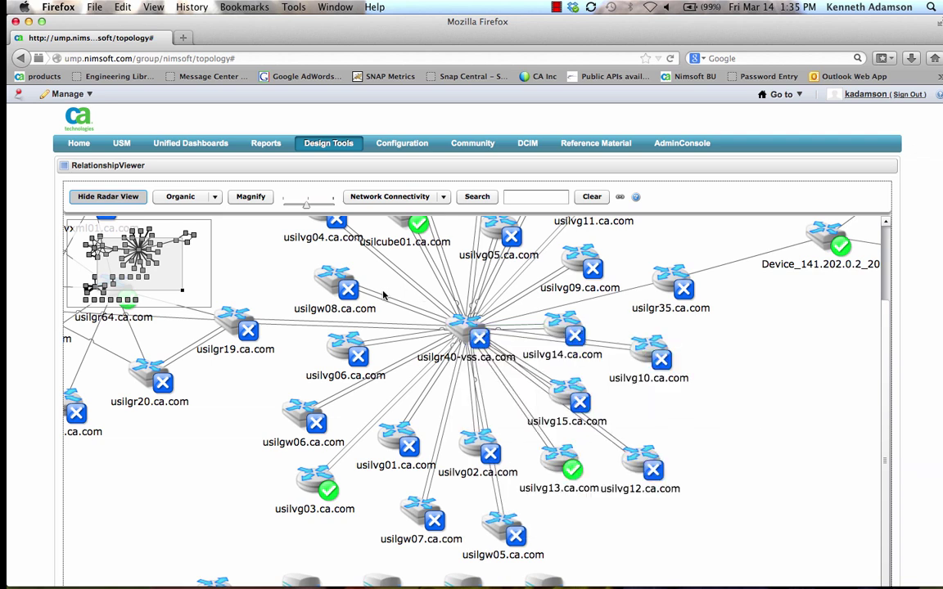
{"action": "mouse_move", "coordinate": [386, 301]}
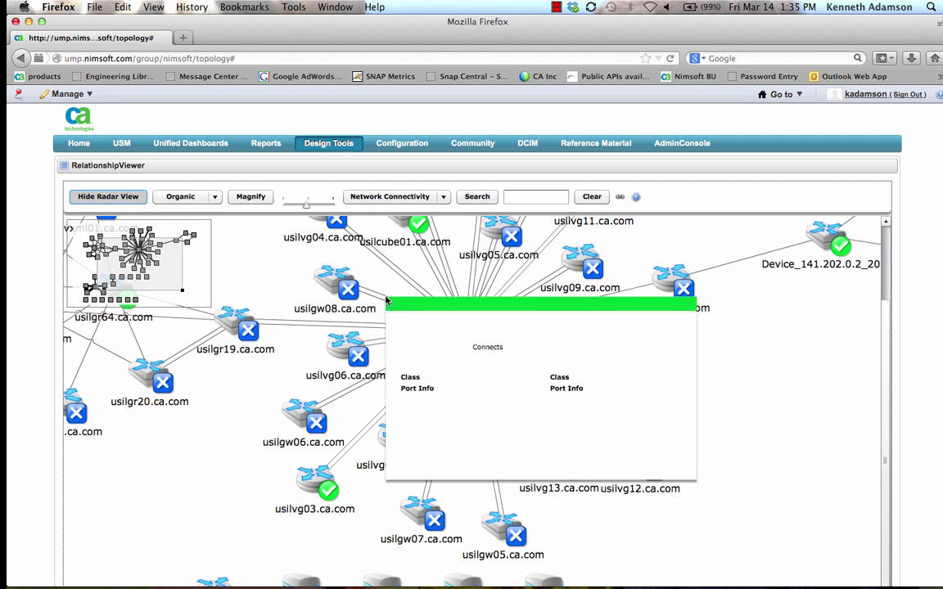